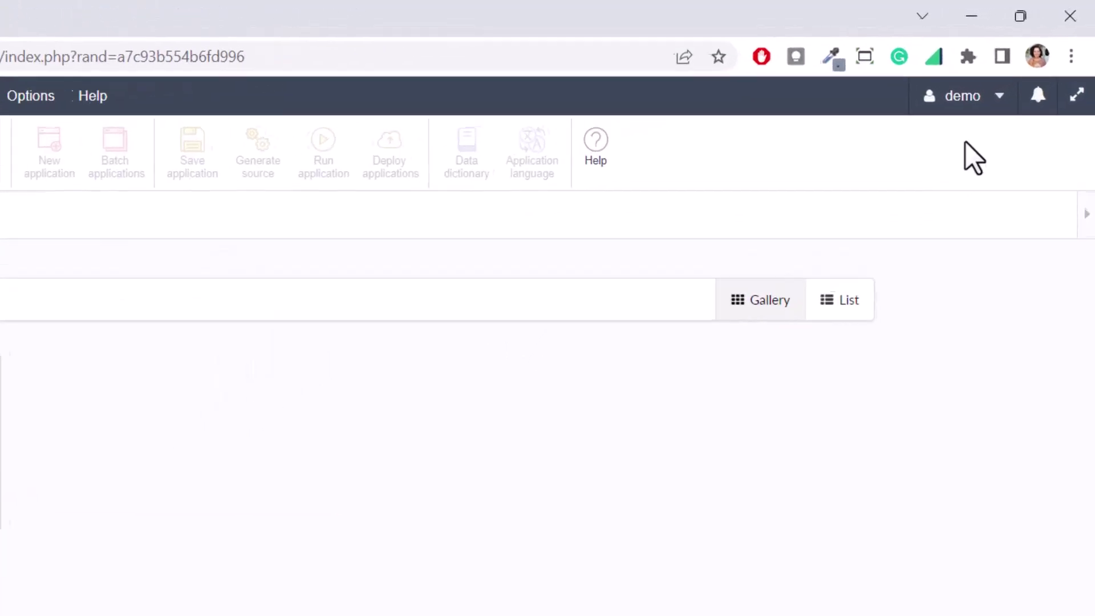
After checking account details, create the sc_forms project from the Scriptcase Forms template
left_click(993, 71)
left_click(559, 292)
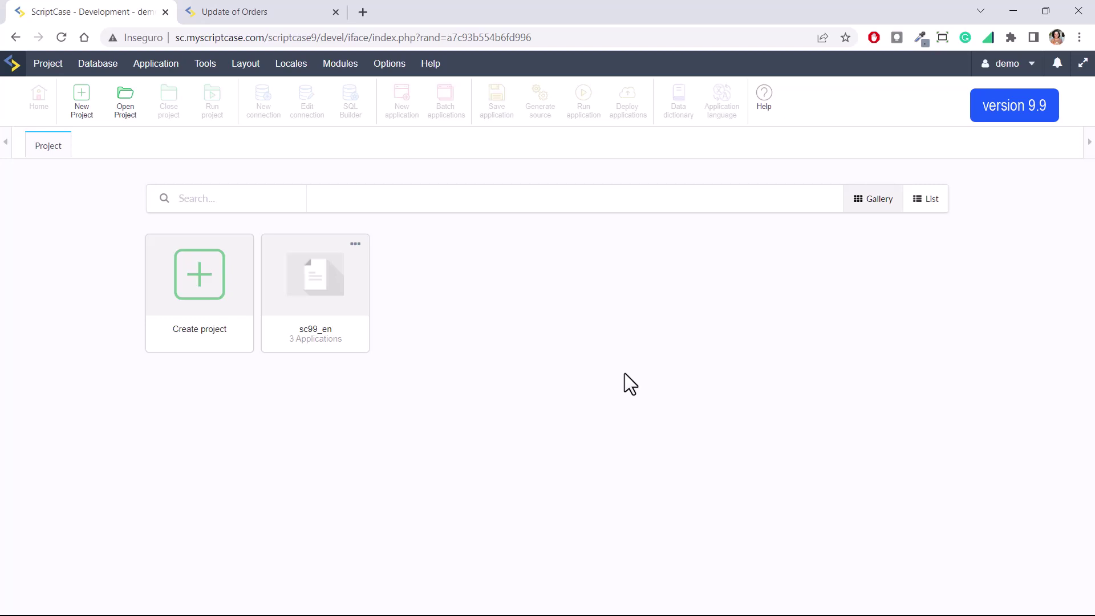
left_click(185, 291)
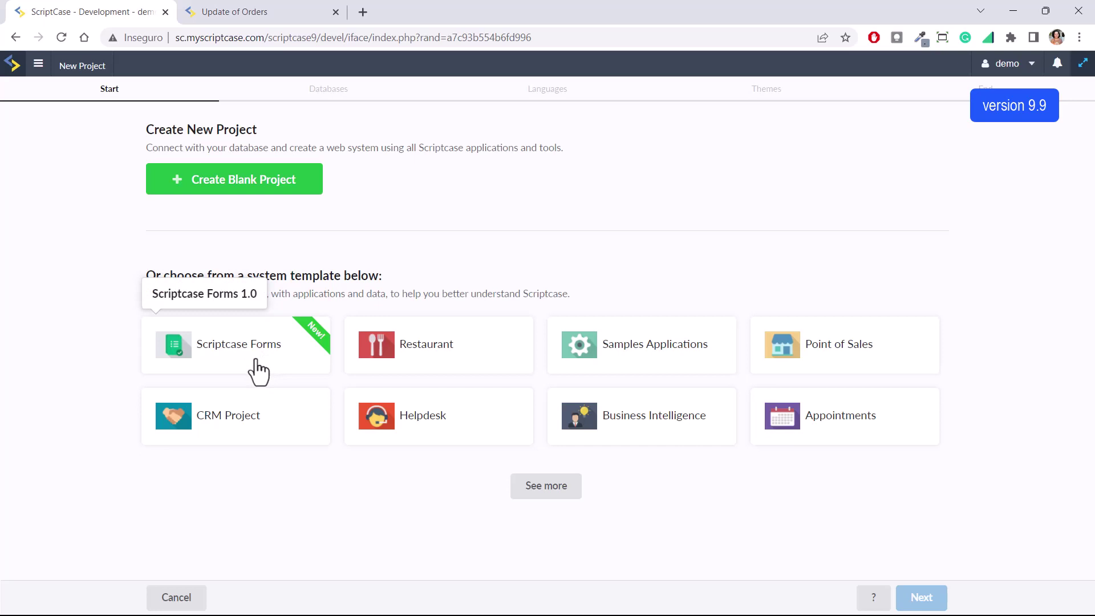
left_click(258, 369)
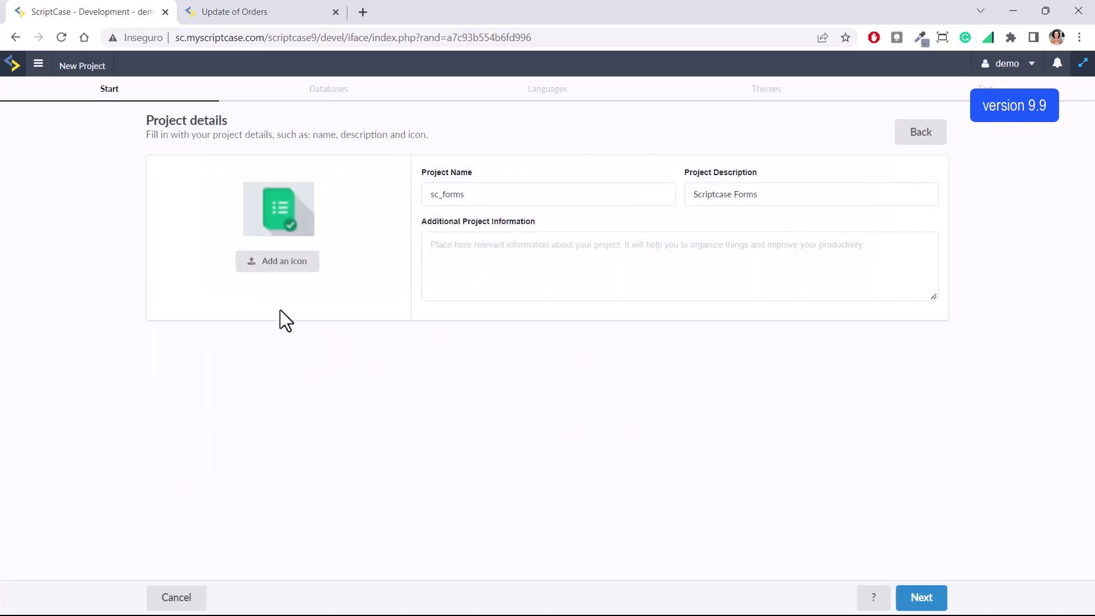
left_click(899, 583)
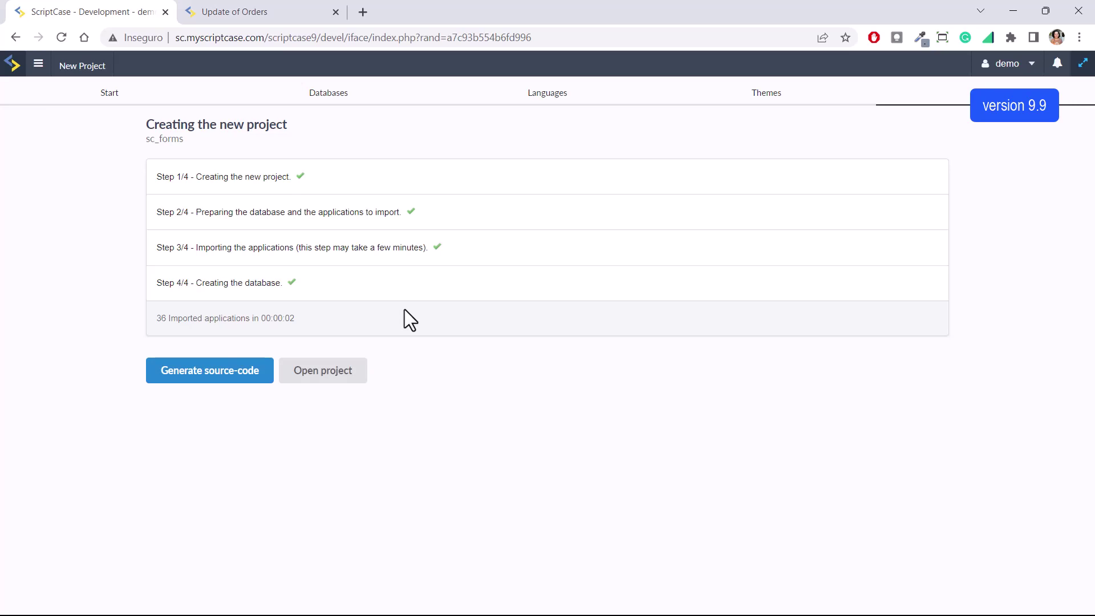
Generate source code for the 36 applications, then open sc_forms' application list
left_click(233, 378)
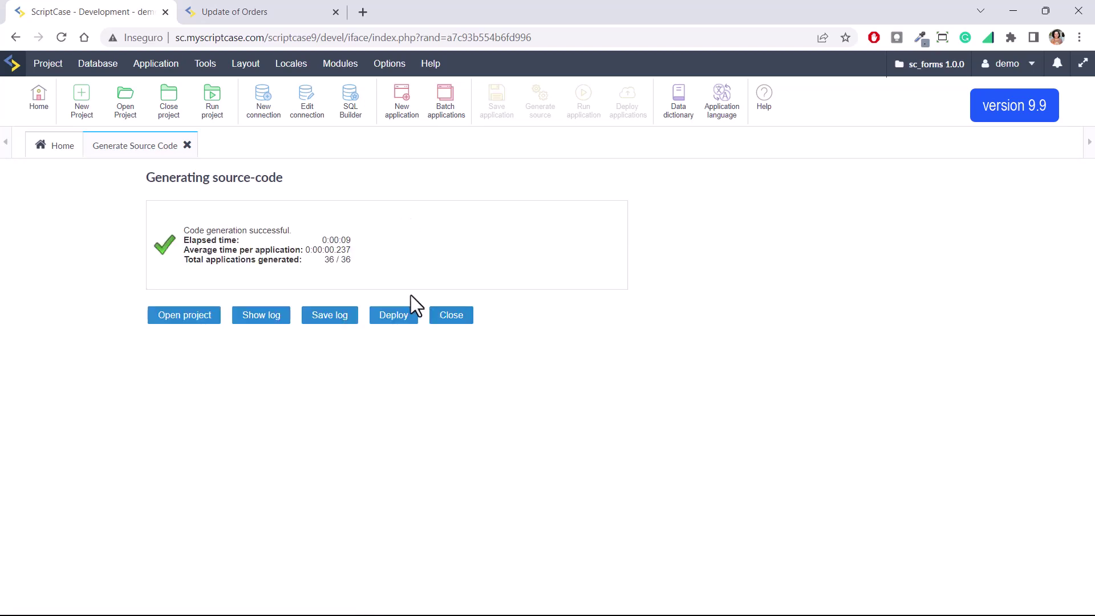
left_click(193, 332)
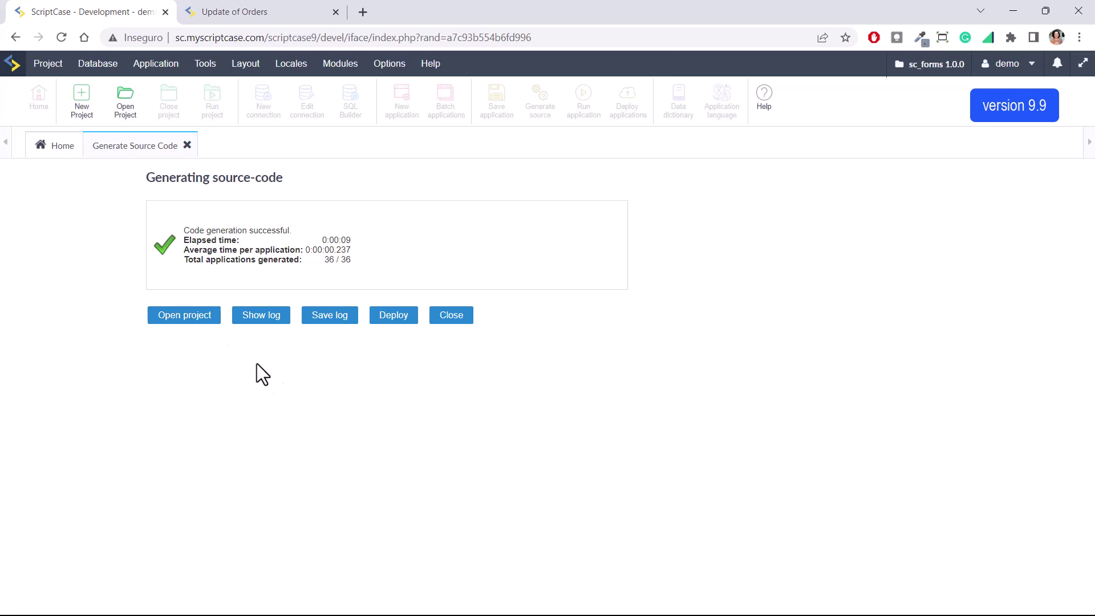
left_click(336, 420)
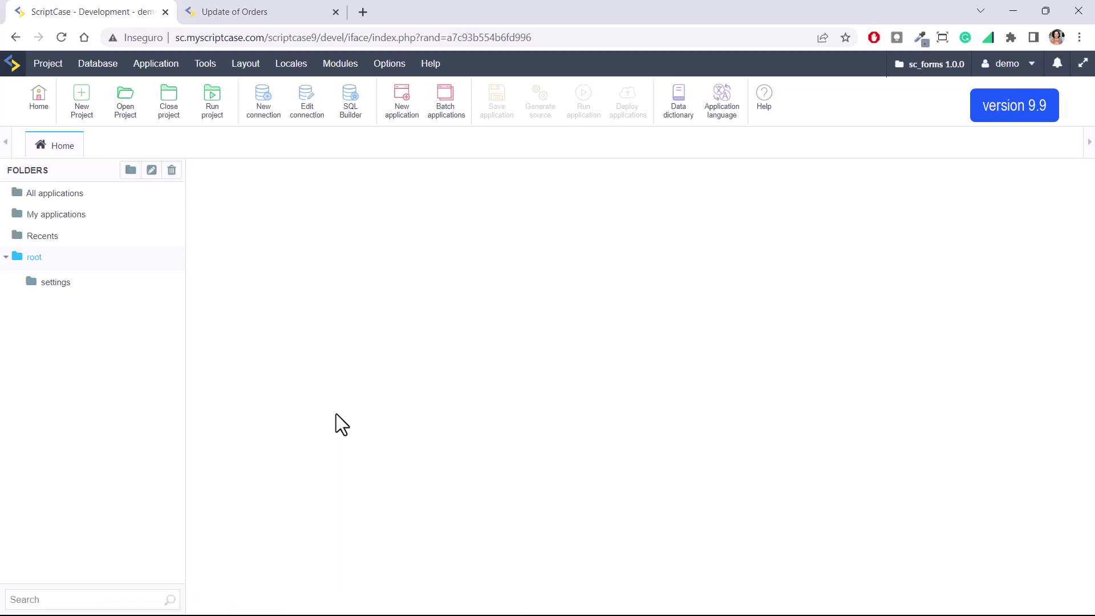
scroll(328, 288, "down", 1)
scroll(327, 342, "down", 2)
scroll(326, 359, "down", 1)
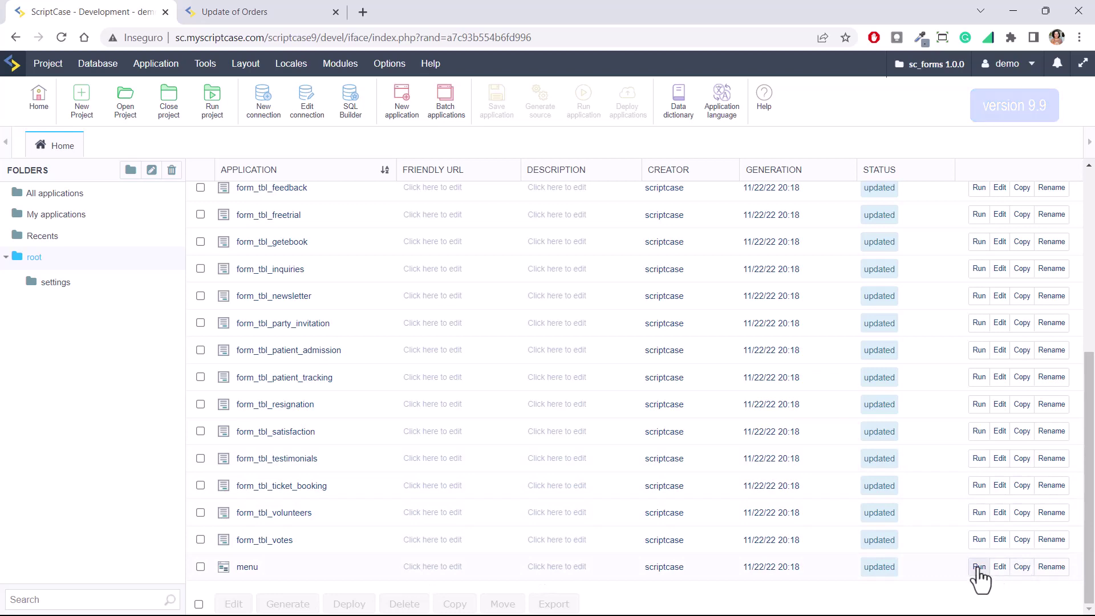
Run the menu application and open the Volunteers Form and Patient Tracking forms
left_click(975, 568)
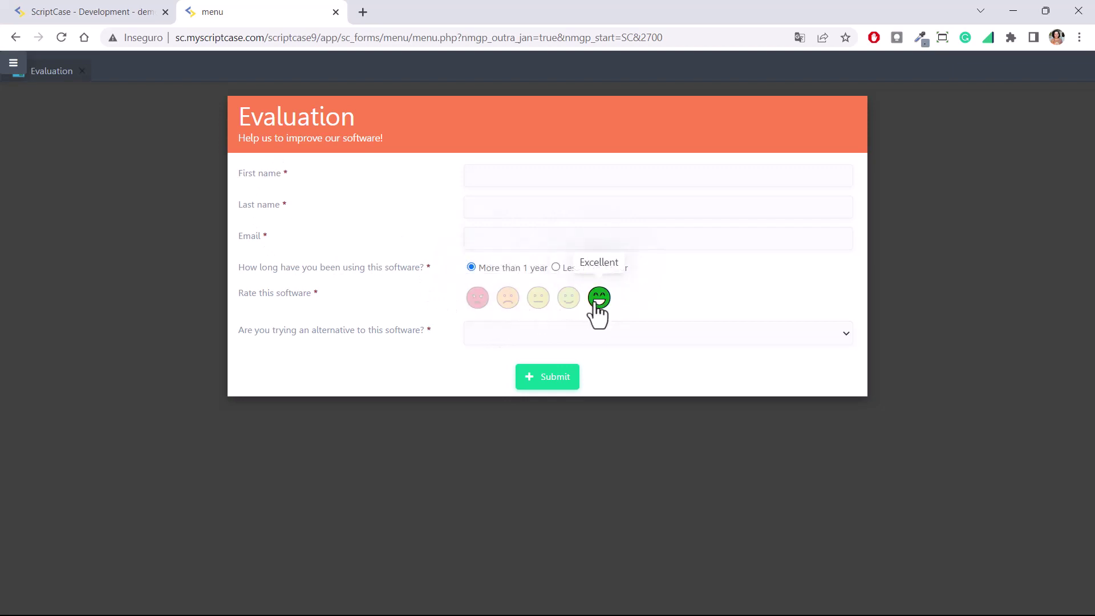
left_click(13, 66)
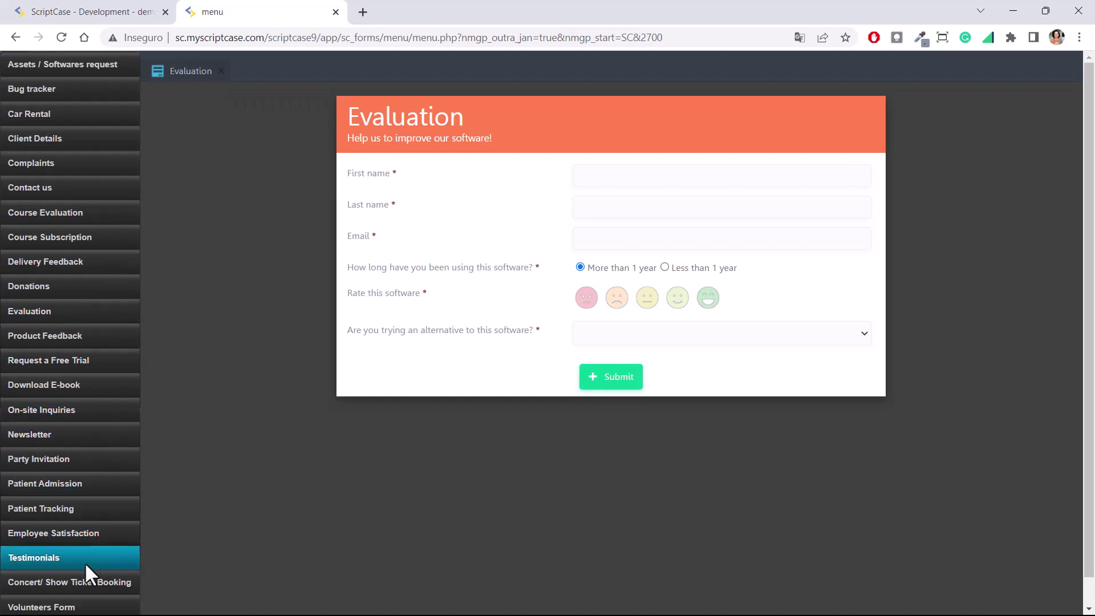
scroll(80, 511, "down", 1)
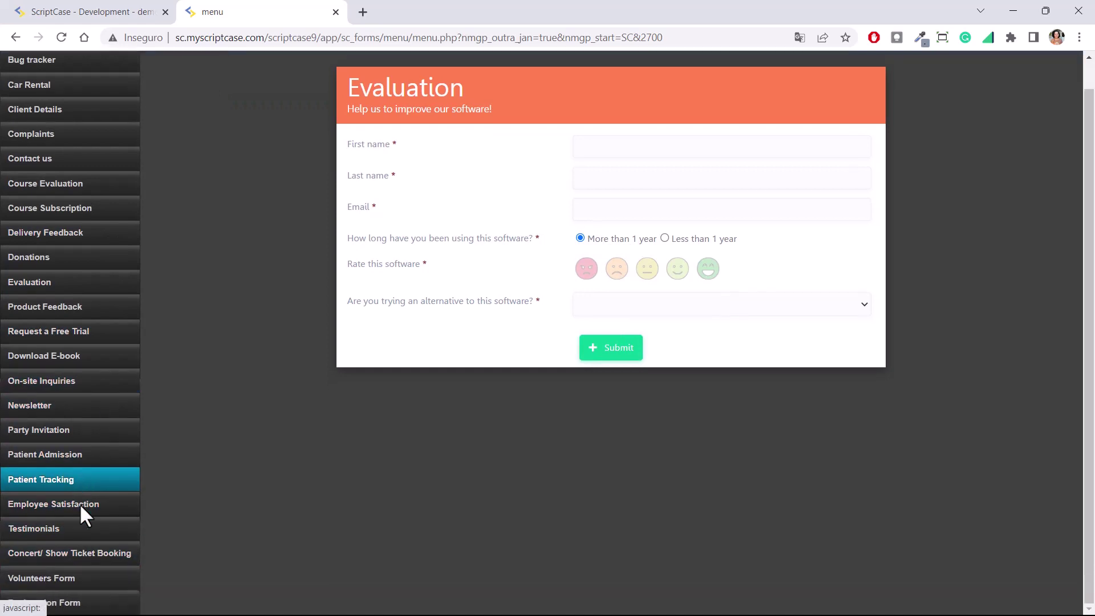
left_click(73, 579)
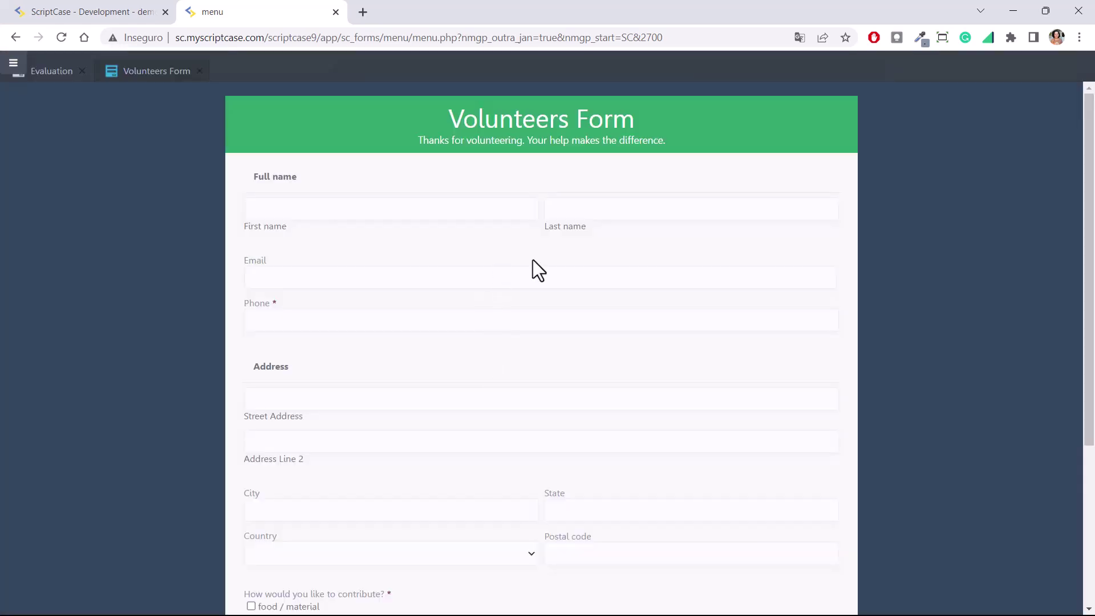
scroll(582, 308, "down", 2)
scroll(599, 329, "up", 2)
left_click(13, 65)
left_click(27, 128)
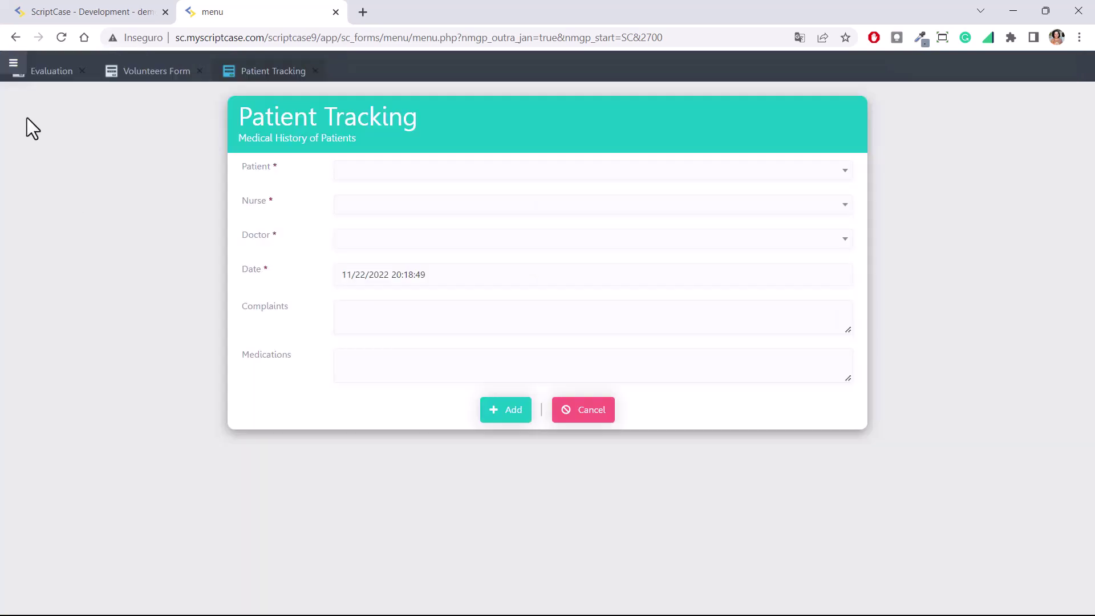
In Course Evaluation, like instruction methods and dislike attitude and usefulness, then return to ScriptCase
left_click(13, 67)
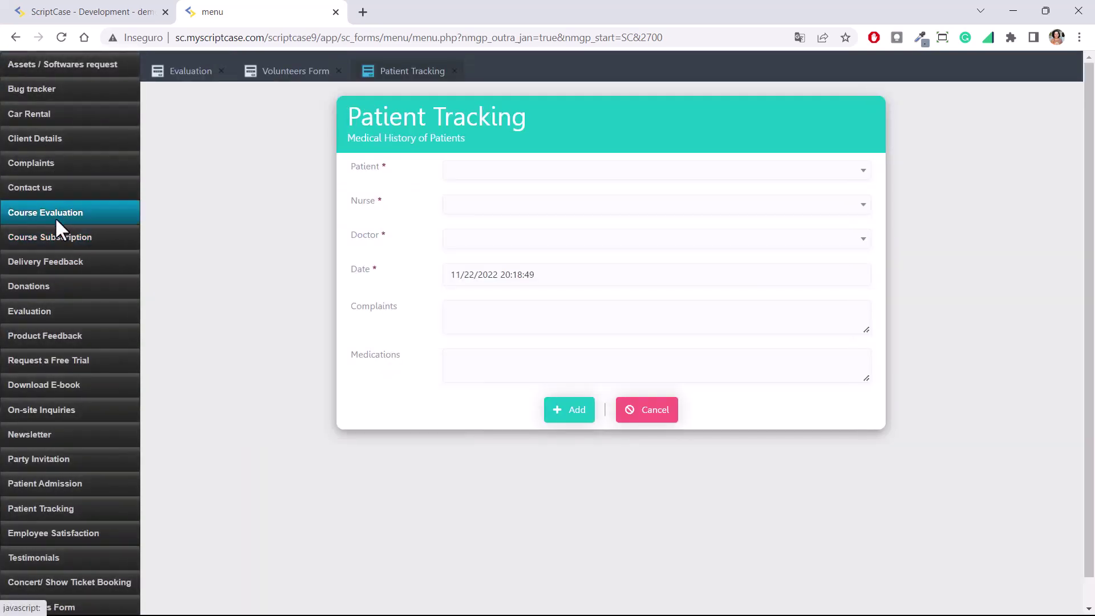
left_click(52, 213)
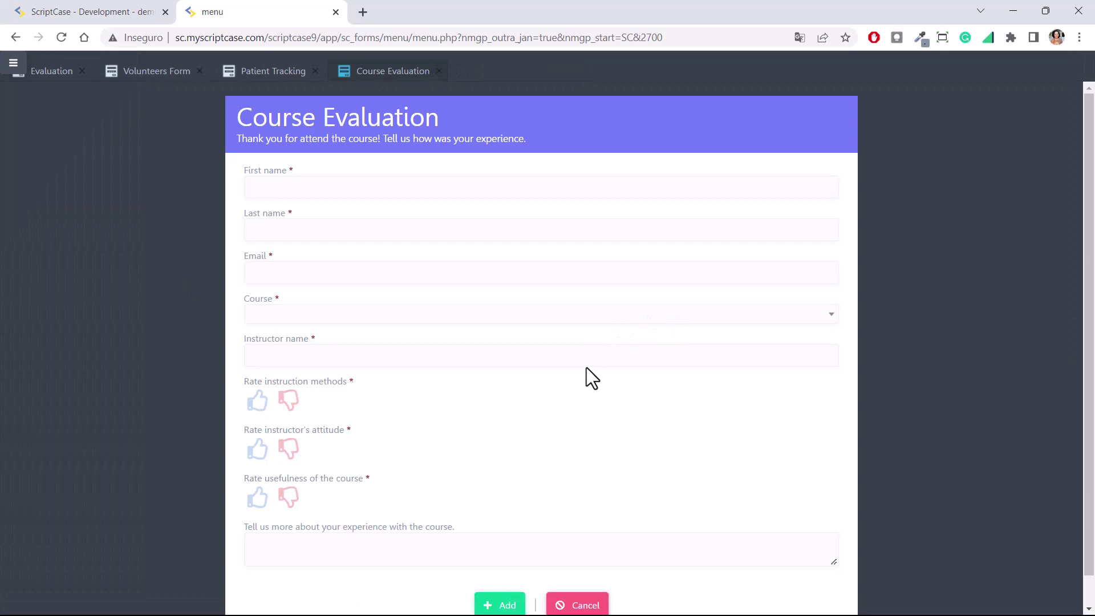
scroll(513, 372, "down", 1)
left_click(257, 370)
left_click(289, 418)
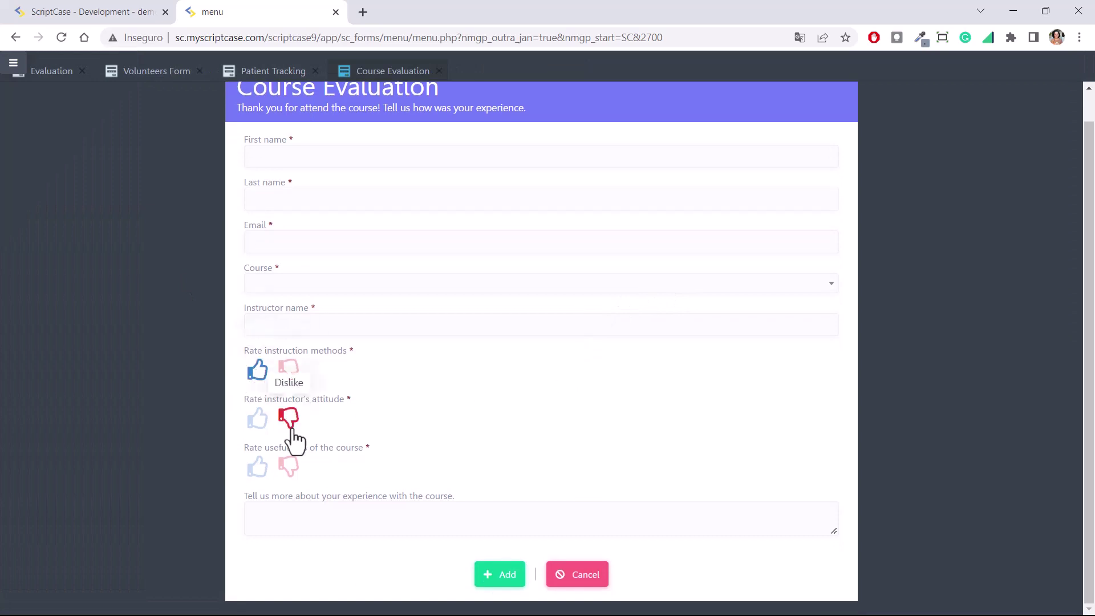
left_click(288, 466)
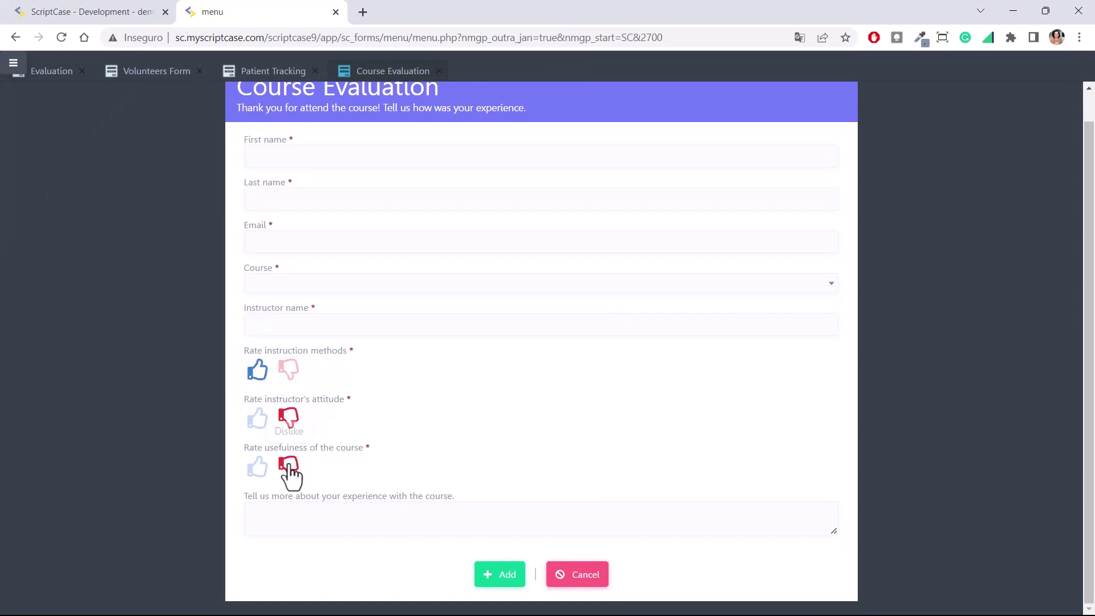
left_click(14, 66)
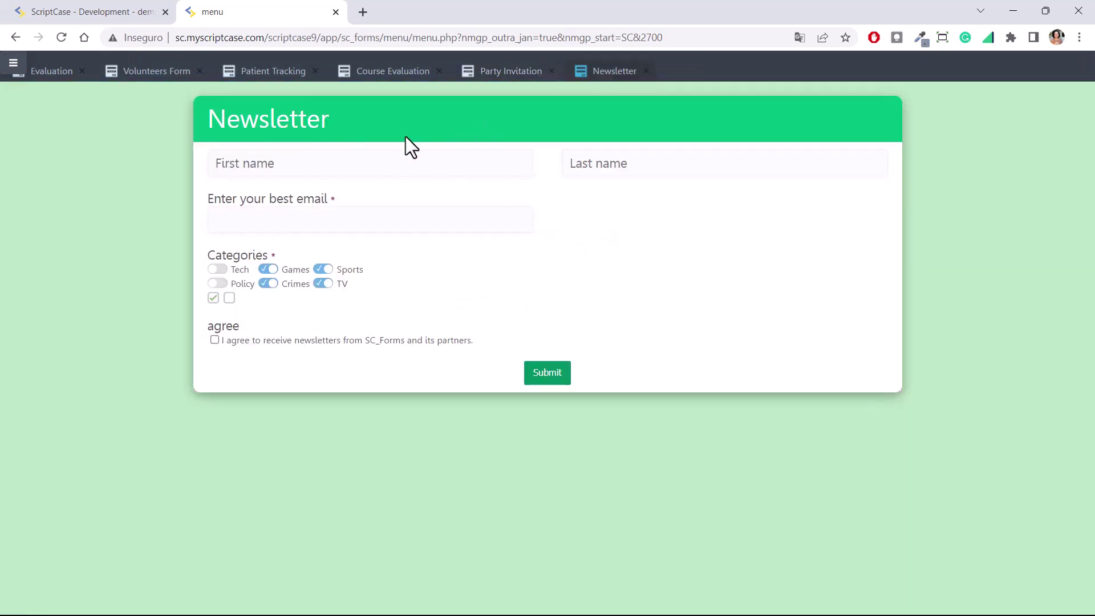
left_click(43, 12)
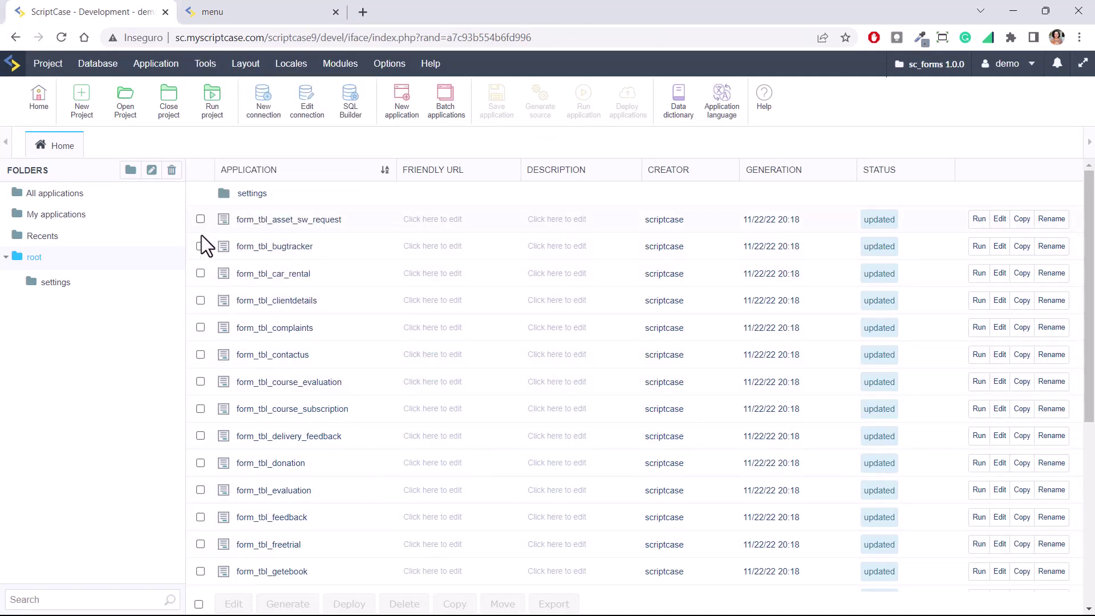
Copy form_tbl_car_rental into sc99_en Version 1.0.0 and confirm the copy
left_click(201, 274)
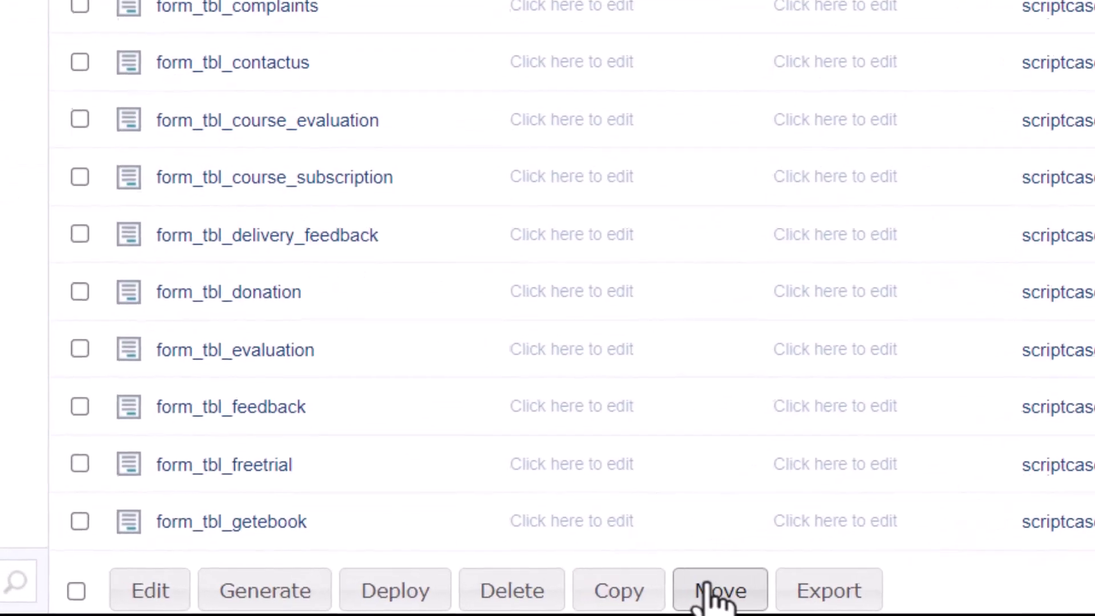
left_click(637, 588)
left_click(808, 494)
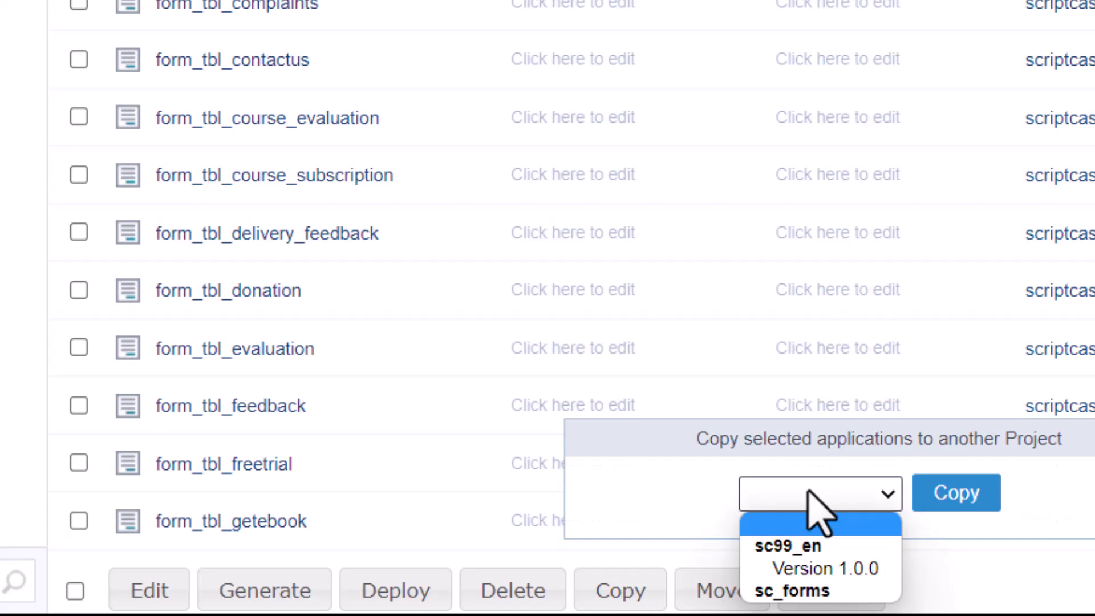
left_click(832, 572)
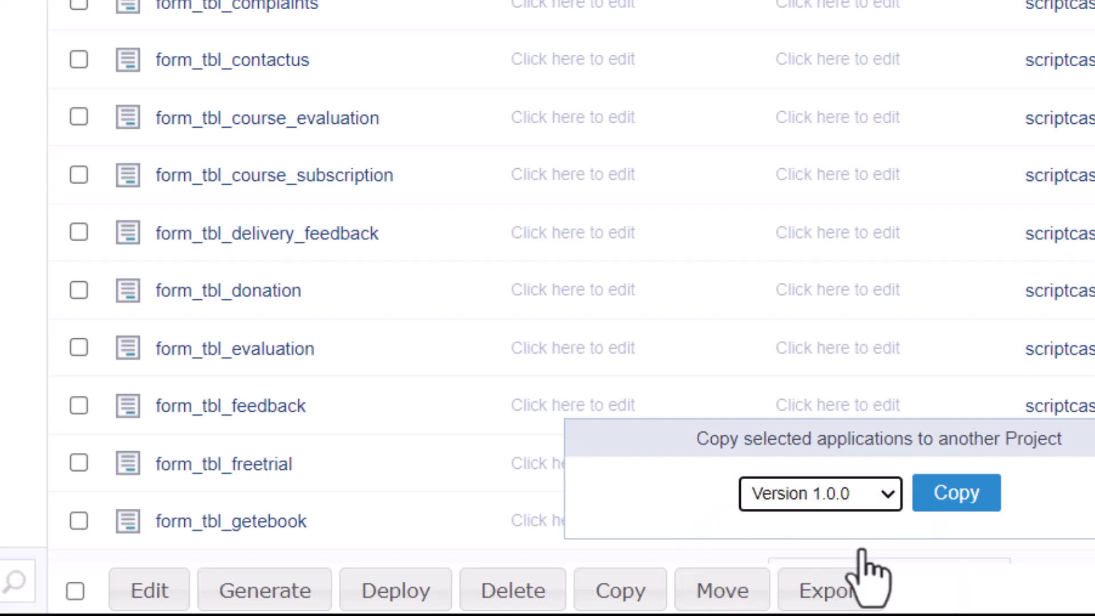
left_click(952, 501)
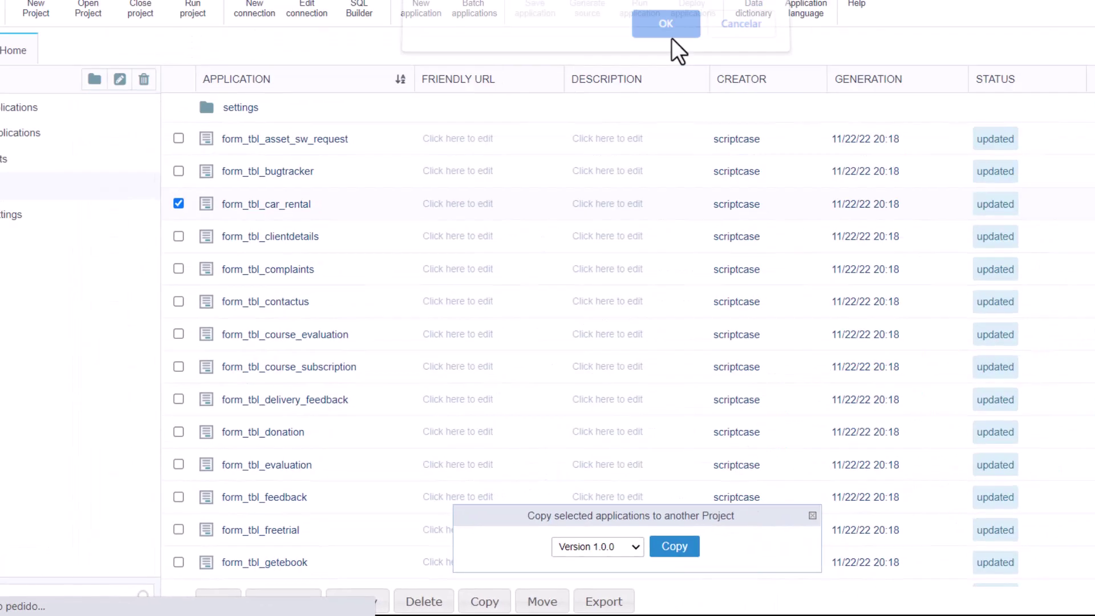
left_click(672, 39)
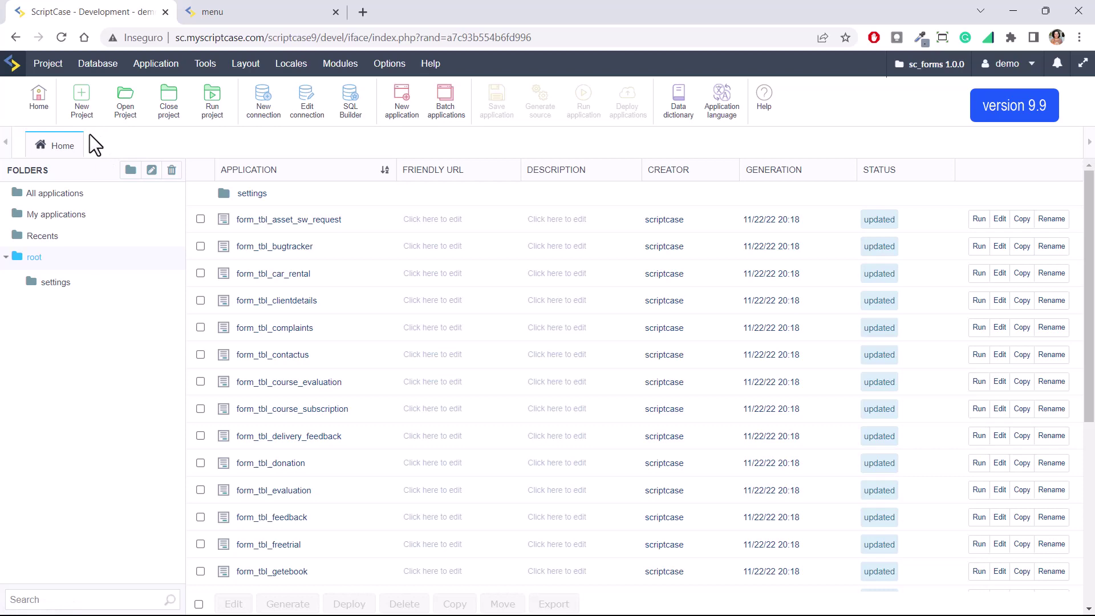
Close sc_forms and open sc99_en from the project gallery
left_click(160, 109)
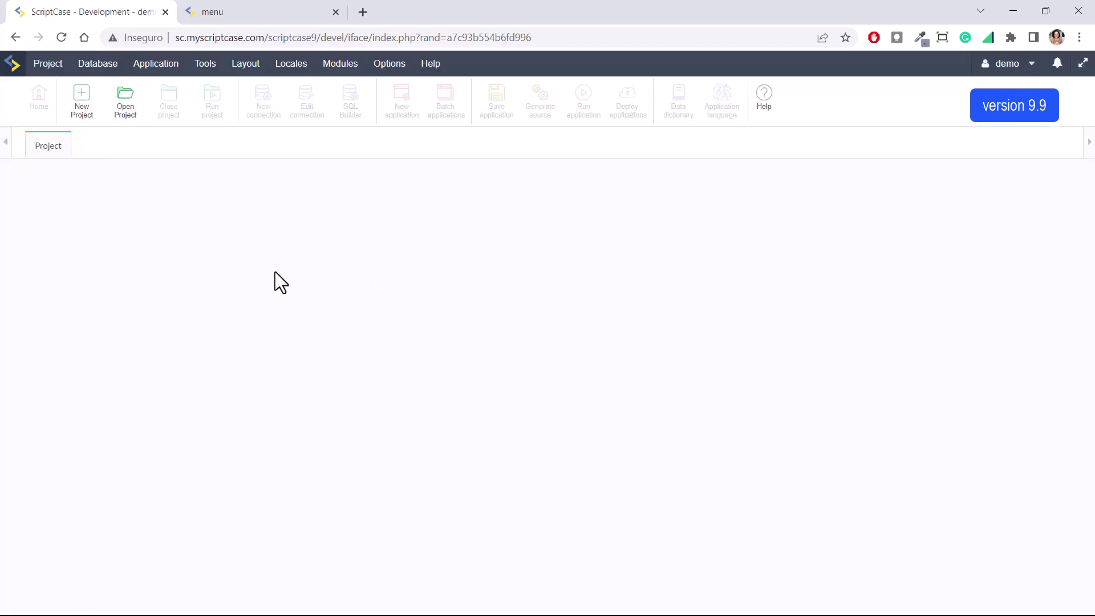
left_click(311, 306)
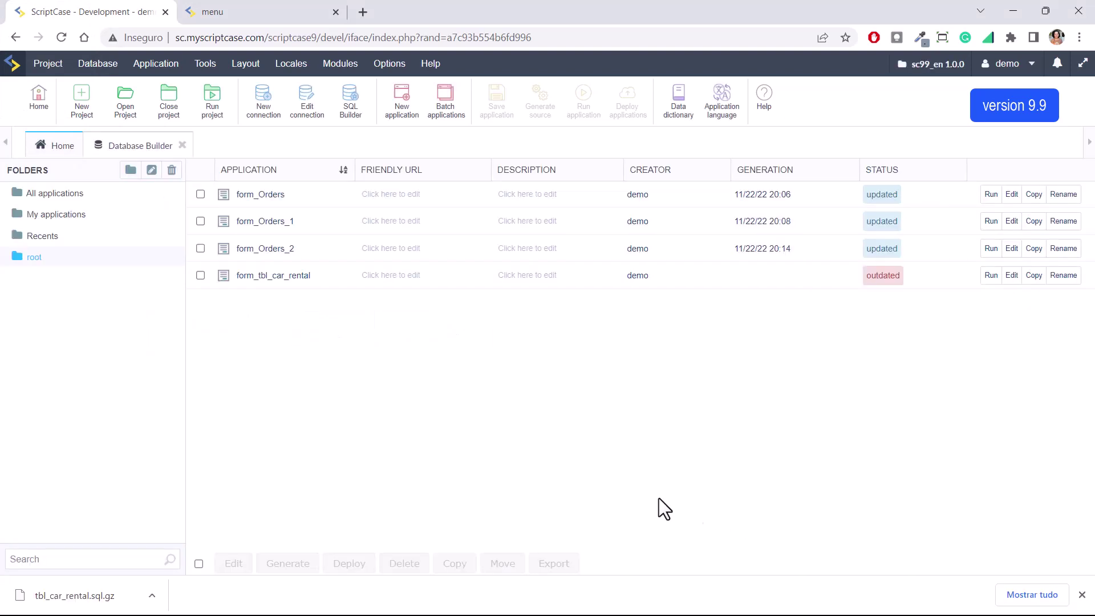